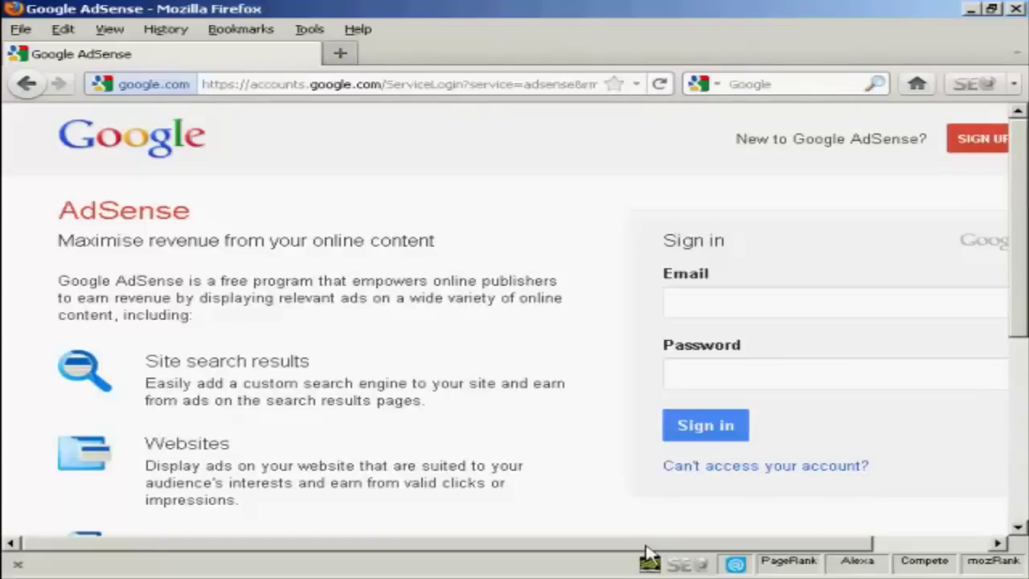
Scroll the AdSense homepage right to reveal the SIGN UP NOW button
scroll(676, 550, right, 3)
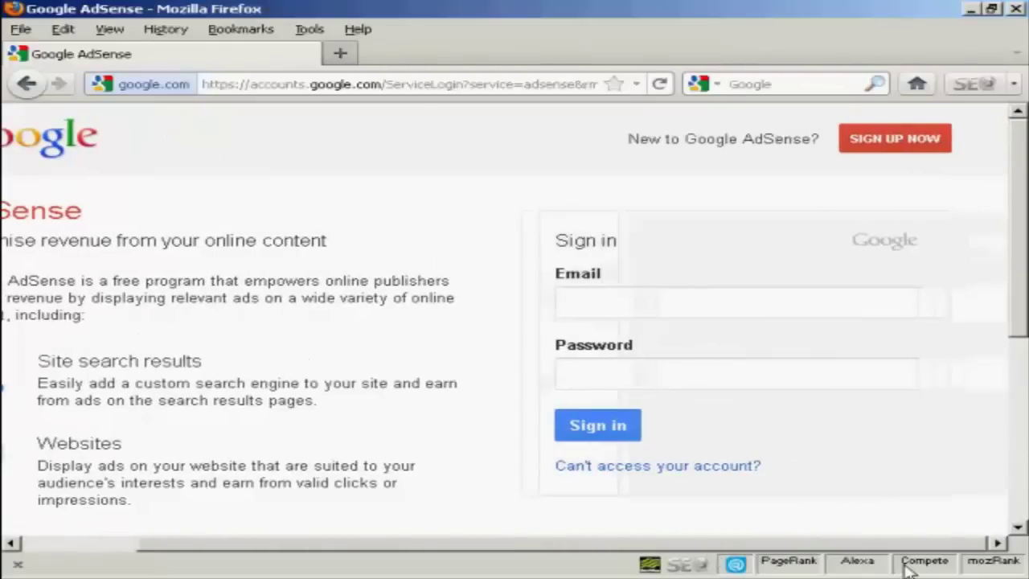
Start the AdSense sign-up and enter website, contact and telephone details, ticking every policy box
click(895, 142)
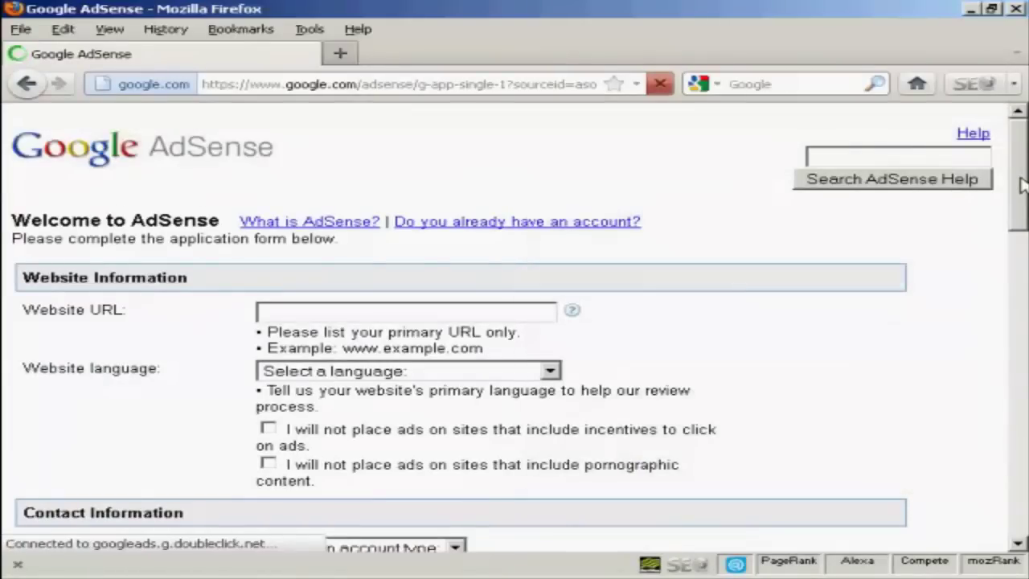
drag(1023, 184, 1023, 209)
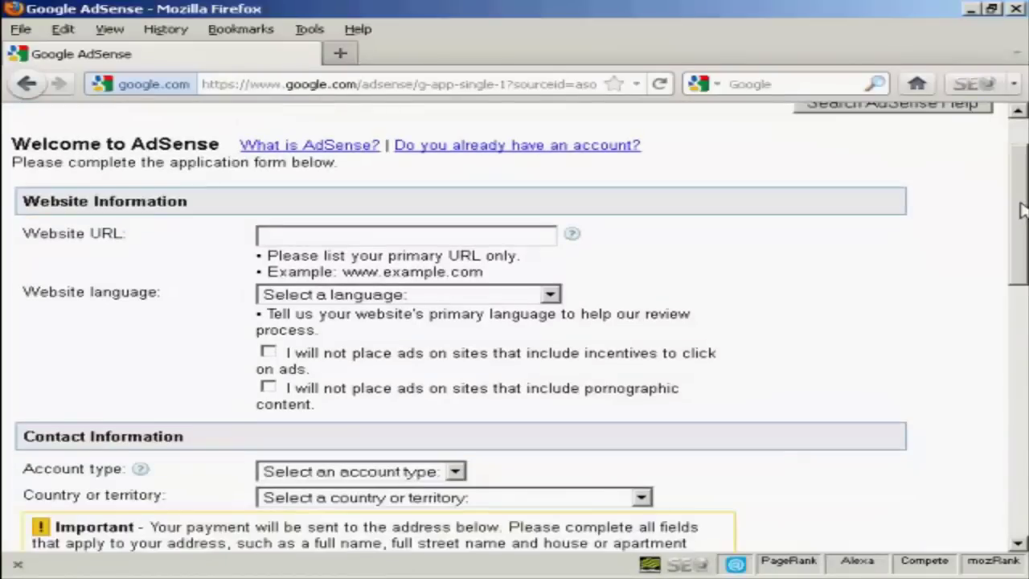
drag(1022, 211, 1022, 230)
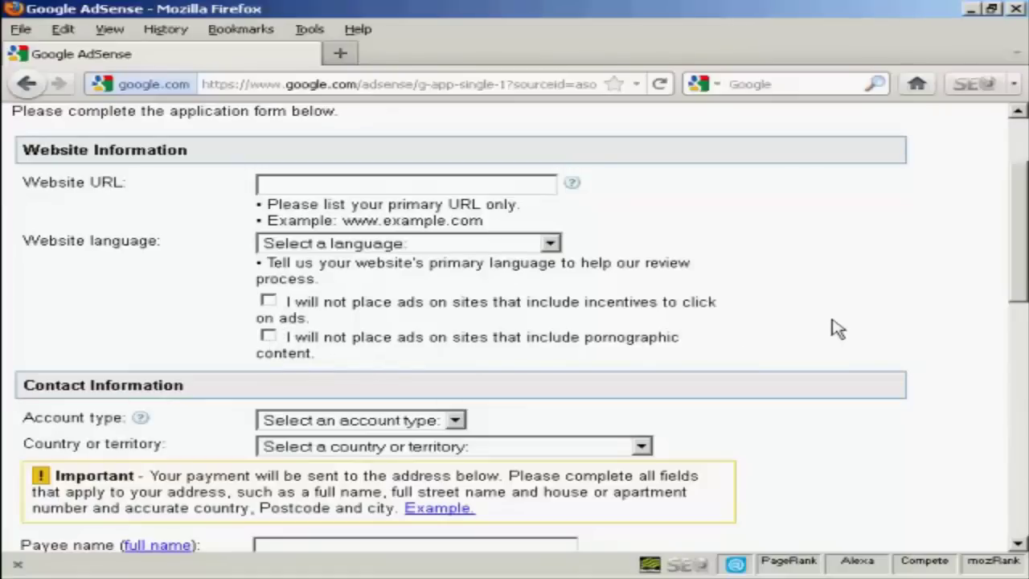
scroll(836, 328, up, 3)
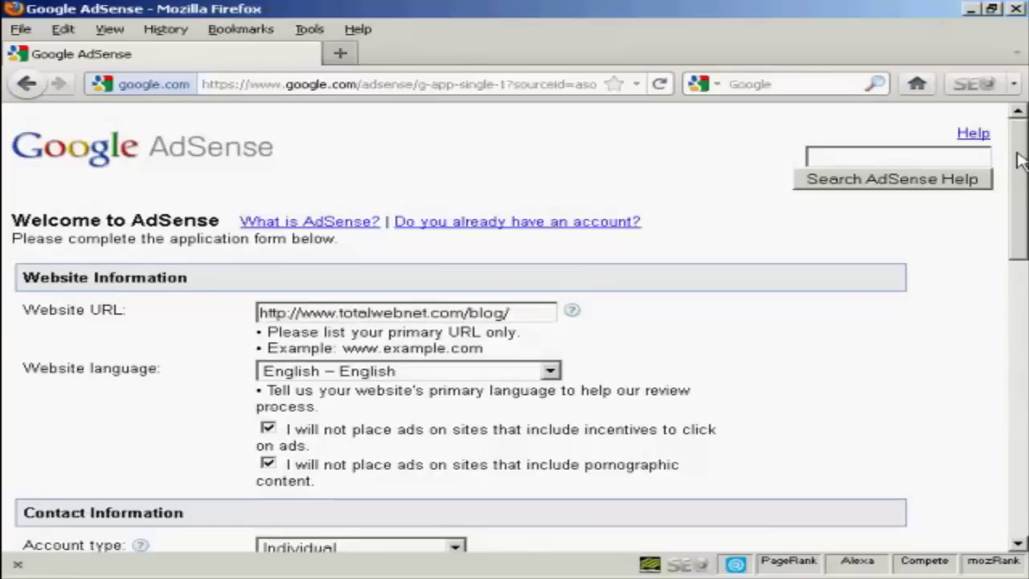
drag(1020, 161, 1020, 414)
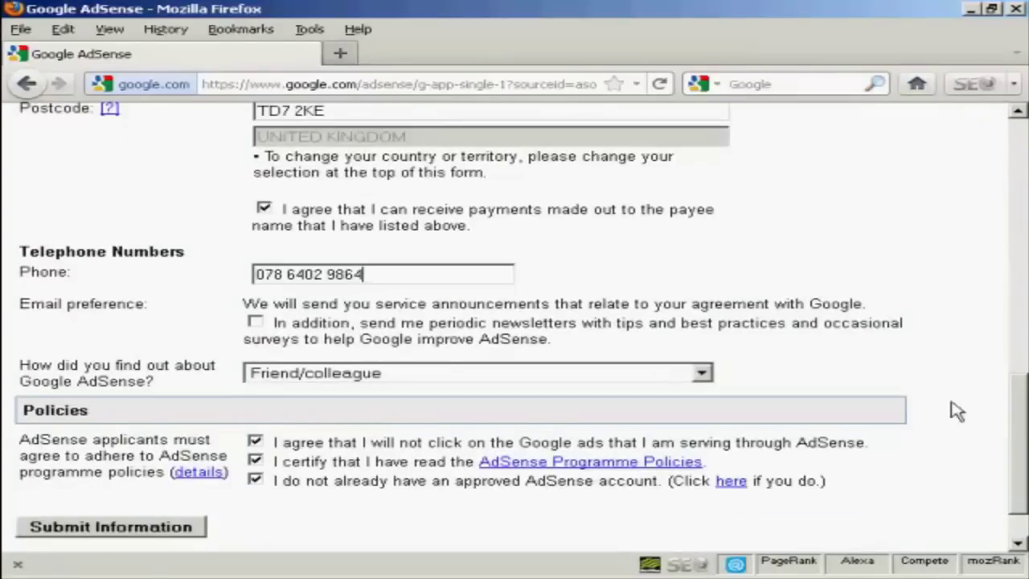
drag(1019, 416, 1023, 458)
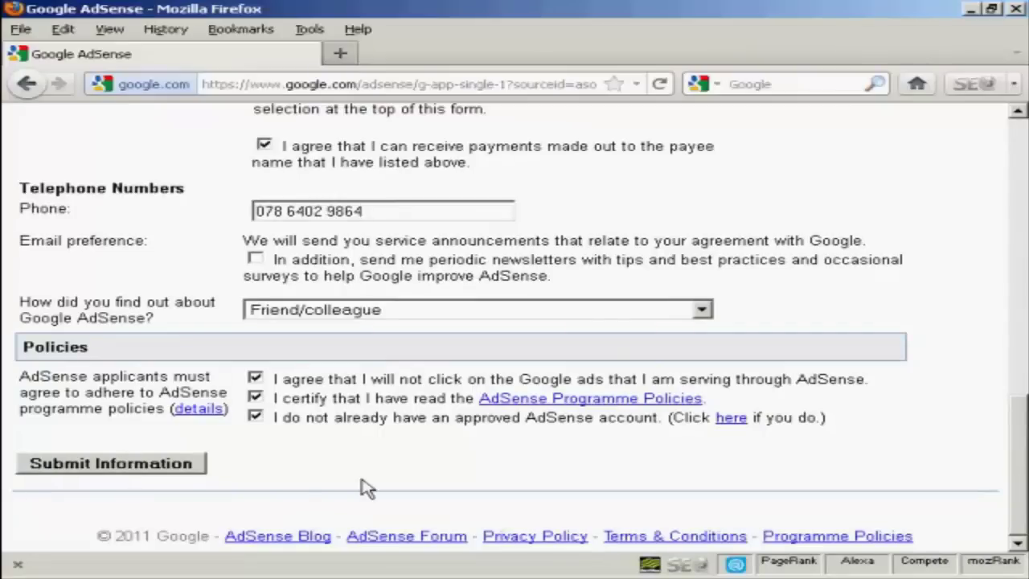
Submit the application, choosing to use the existing Google account, and continue to its sign-in
click(165, 466)
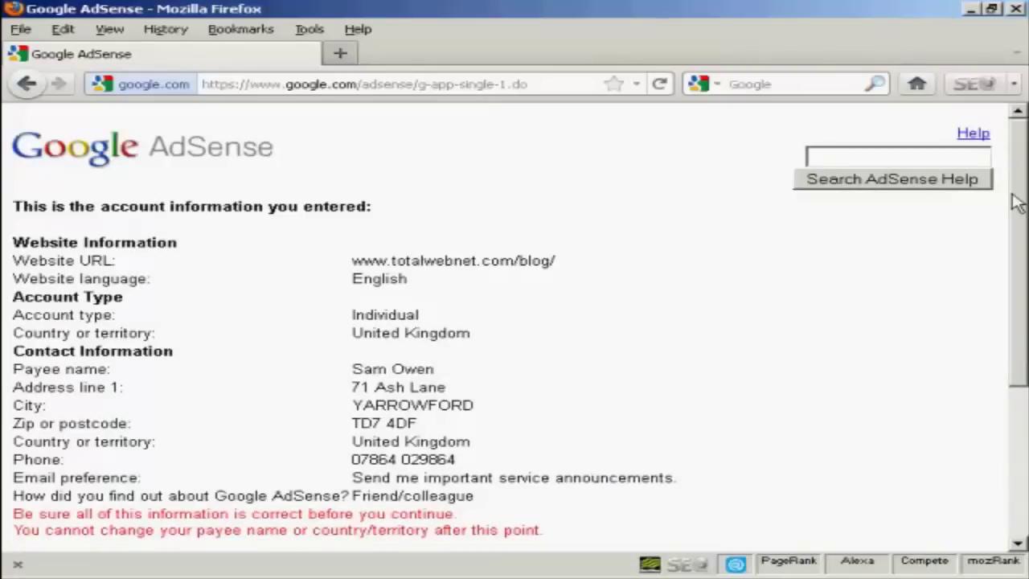
drag(1017, 204, 1019, 346)
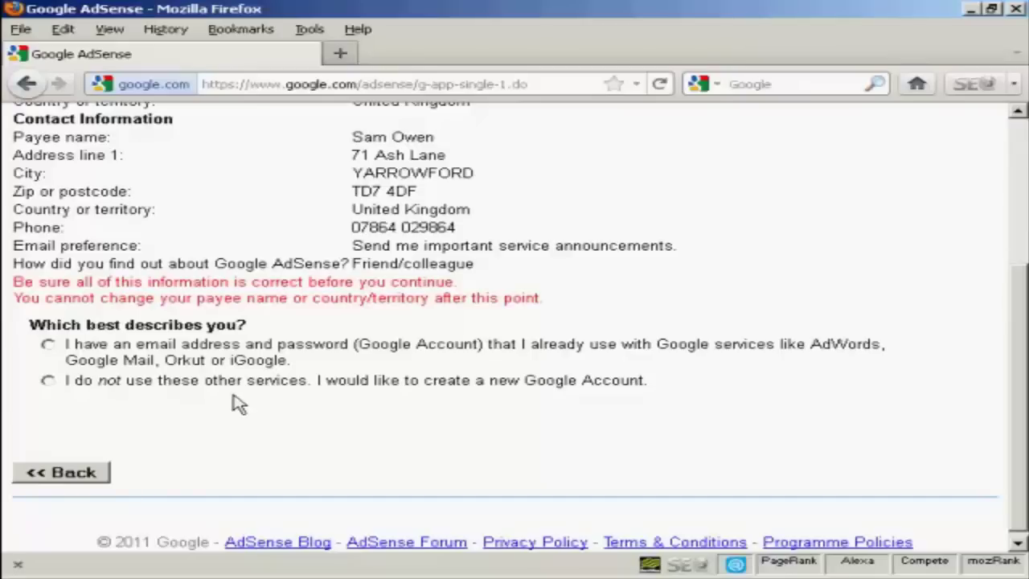
click(48, 344)
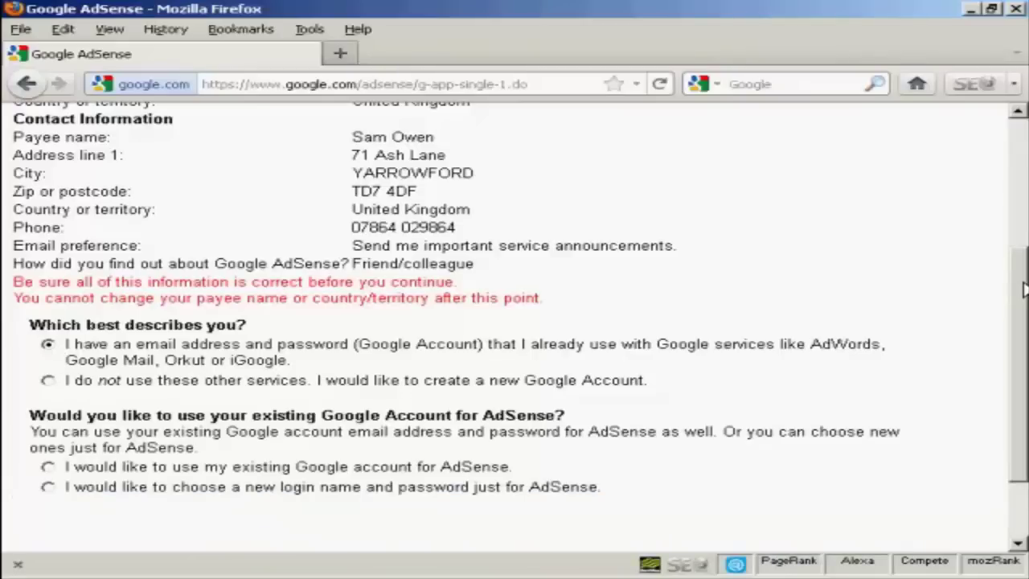
drag(1023, 289, 1022, 342)
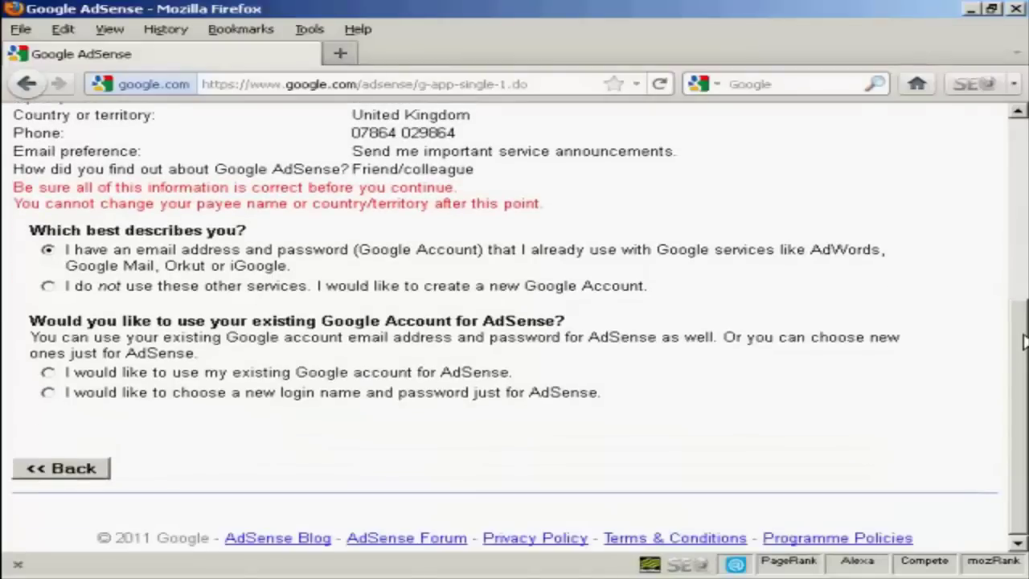
click(48, 372)
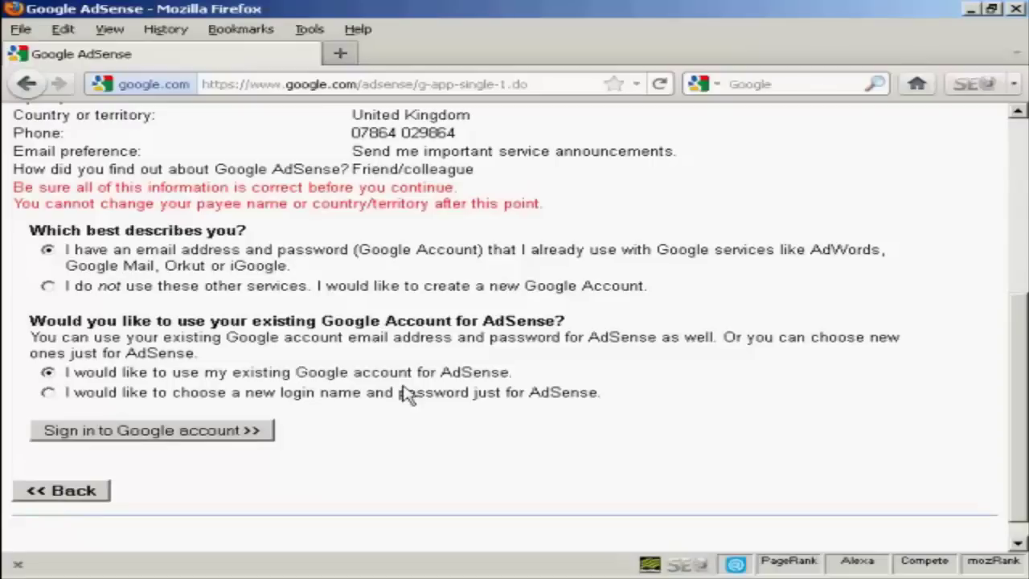
click(239, 437)
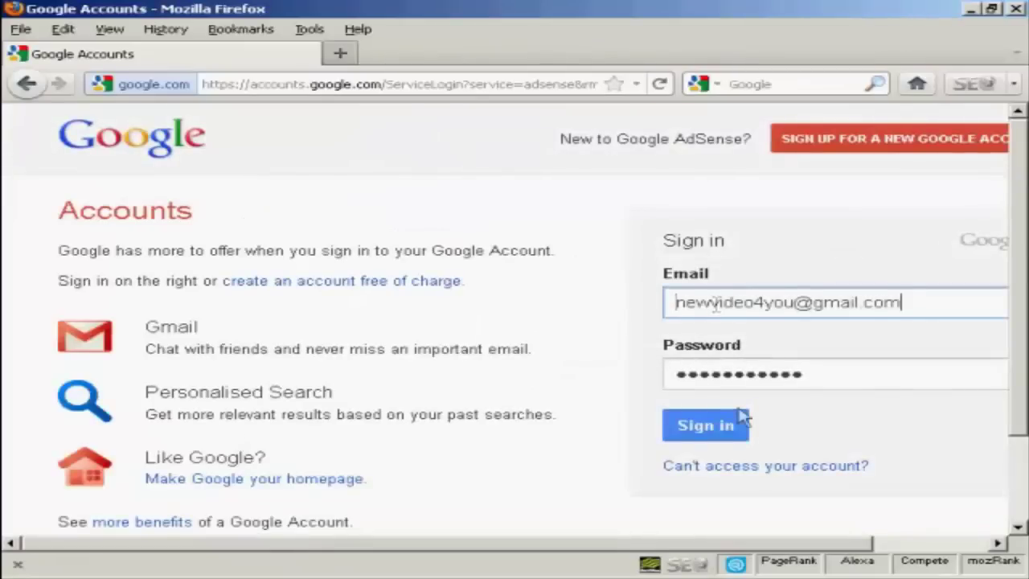
Sign in to the Google account to reach the ad units list showing Ad Block 02
click(708, 435)
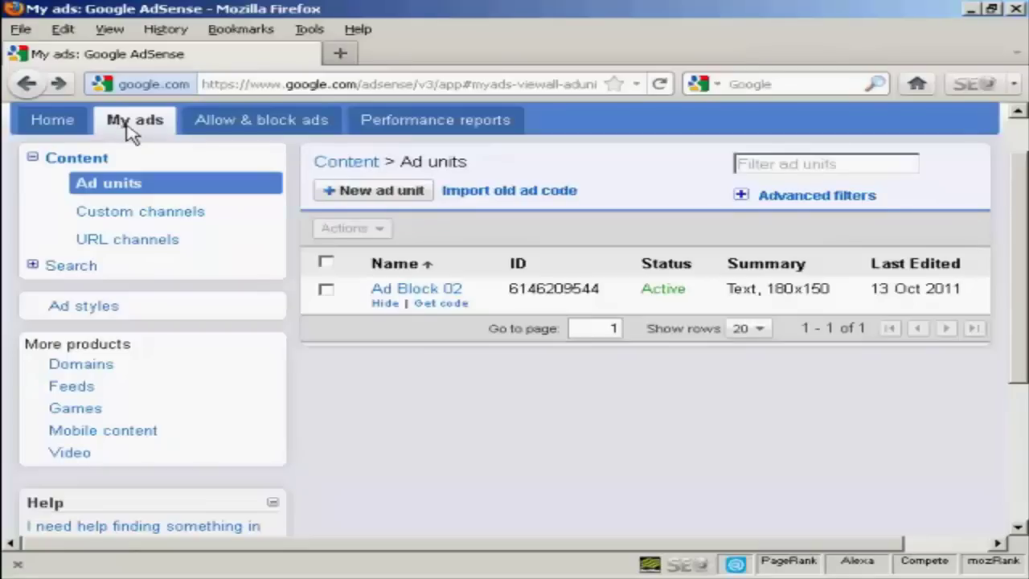
Create a new 728 x 90 Leaderboard ad unit named 'Ad Block 03'
click(393, 202)
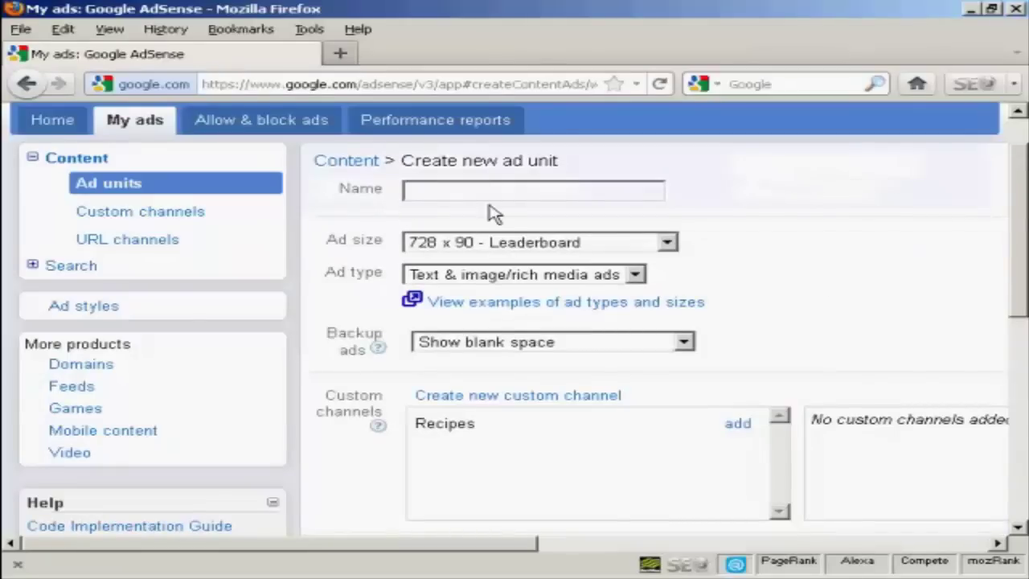
click(422, 192)
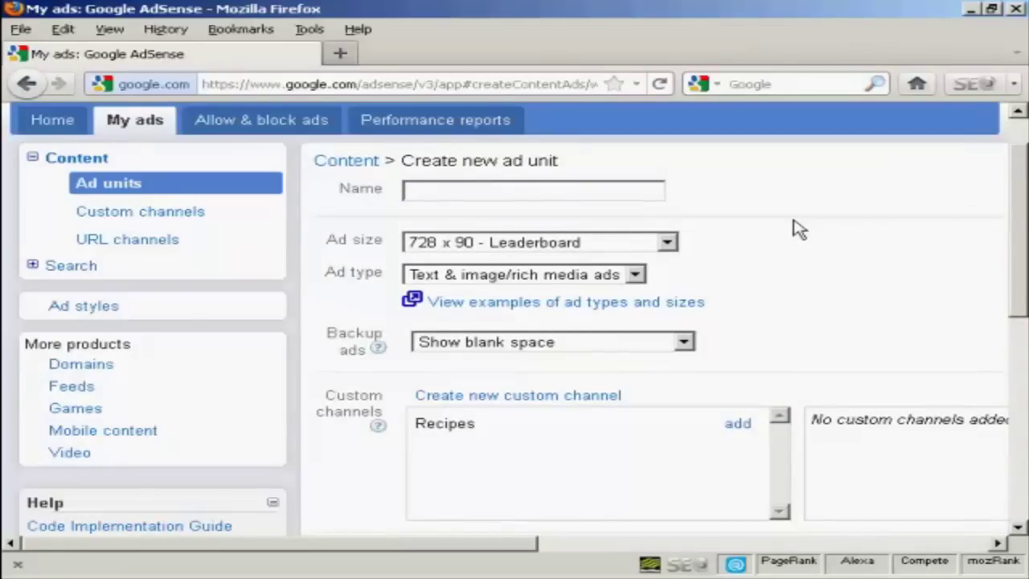
text(Ad )
text(Block)
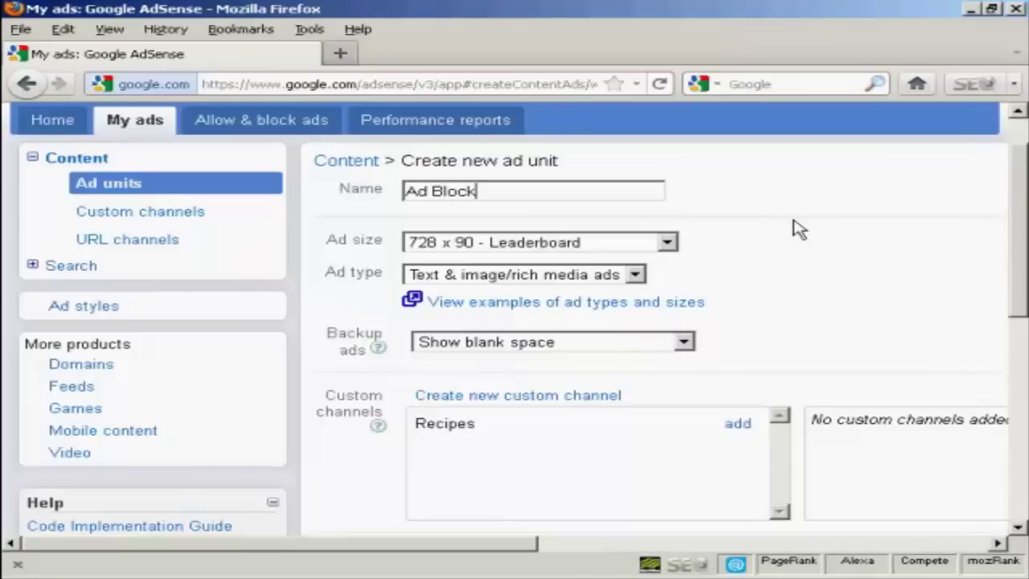
text( 03)
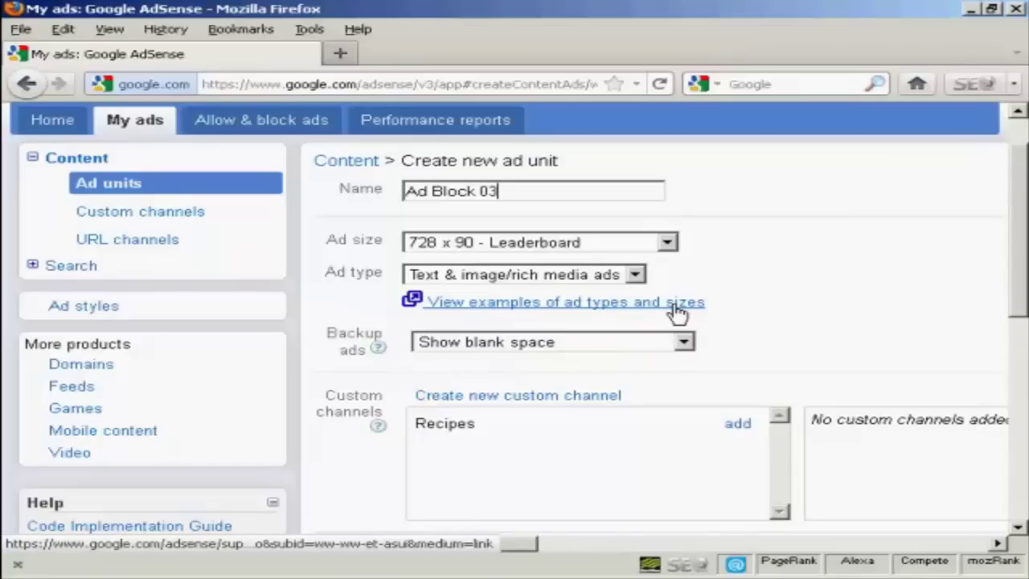
Open the ad types and sizes examples in a new tab and browse the Text Ads samples
right_click(667, 311)
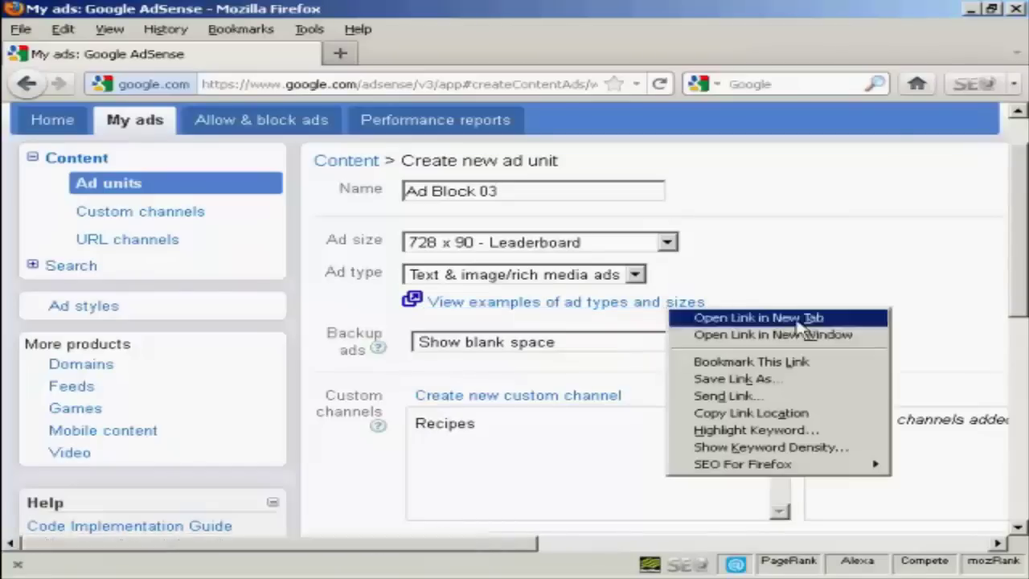
click(760, 319)
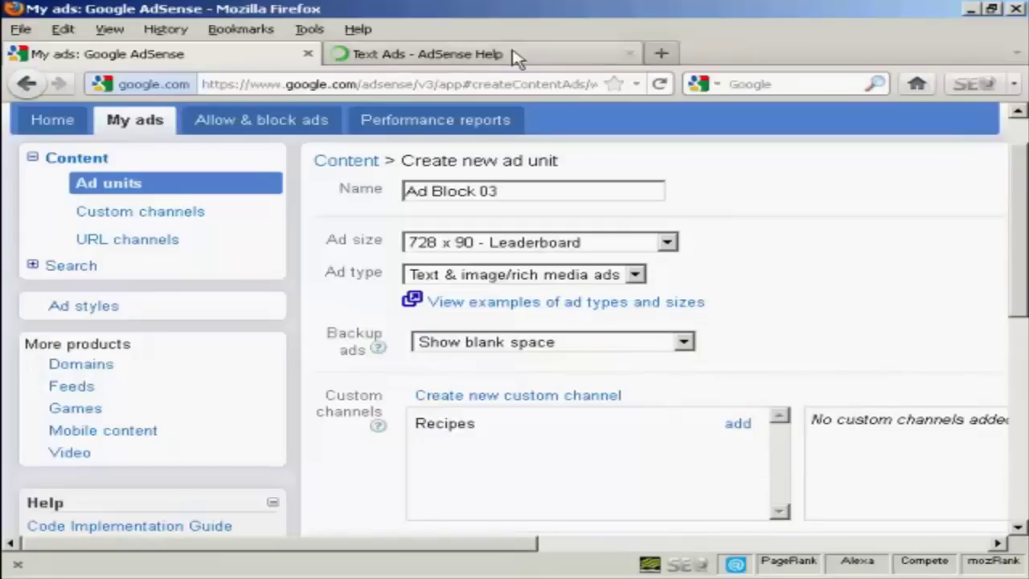
click(515, 58)
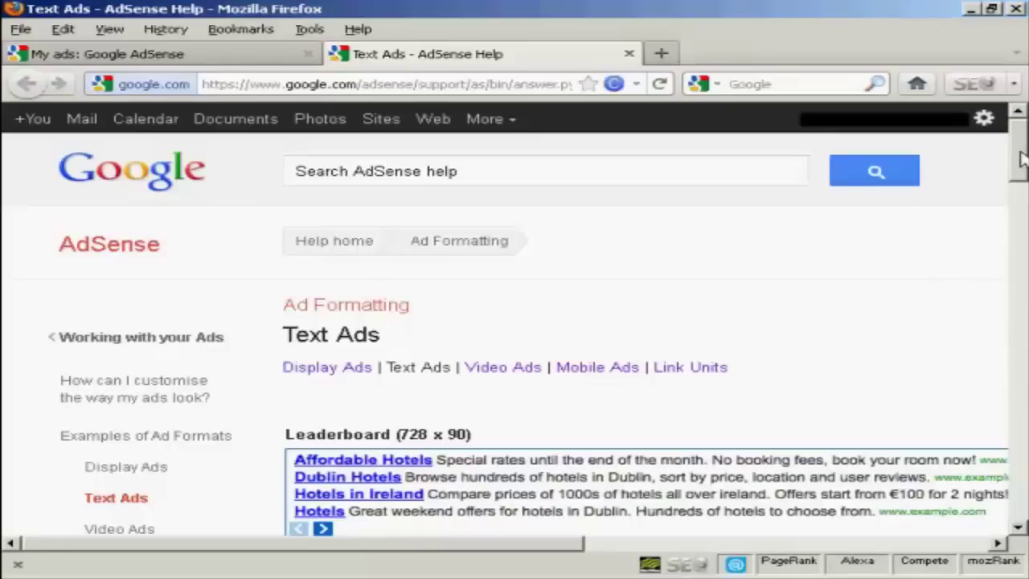
drag(1019, 157, 1020, 183)
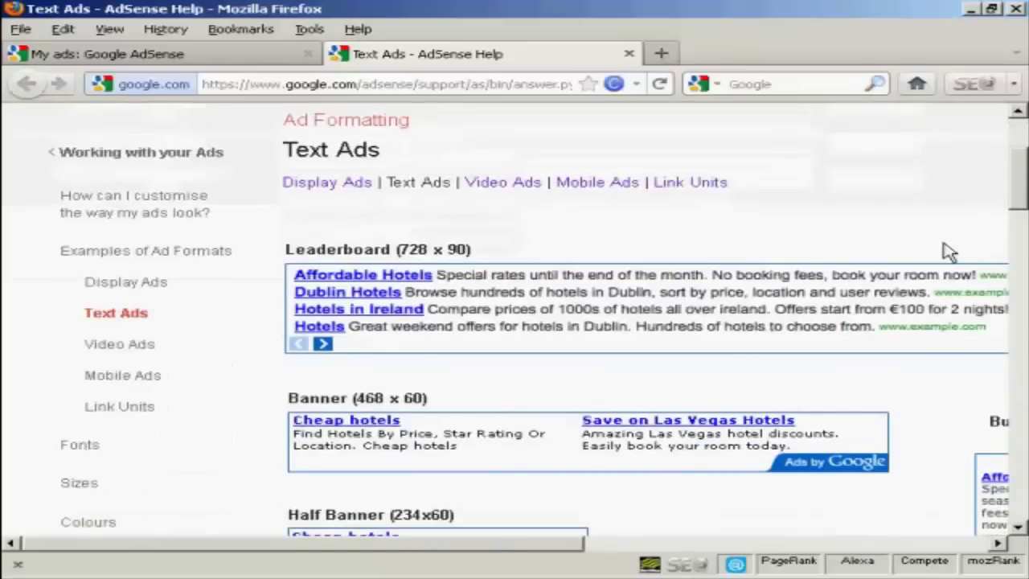
mouse_move(534, 545)
mouse_down()
mouse_move(585, 557)
mouse_move(704, 559)
mouse_up()
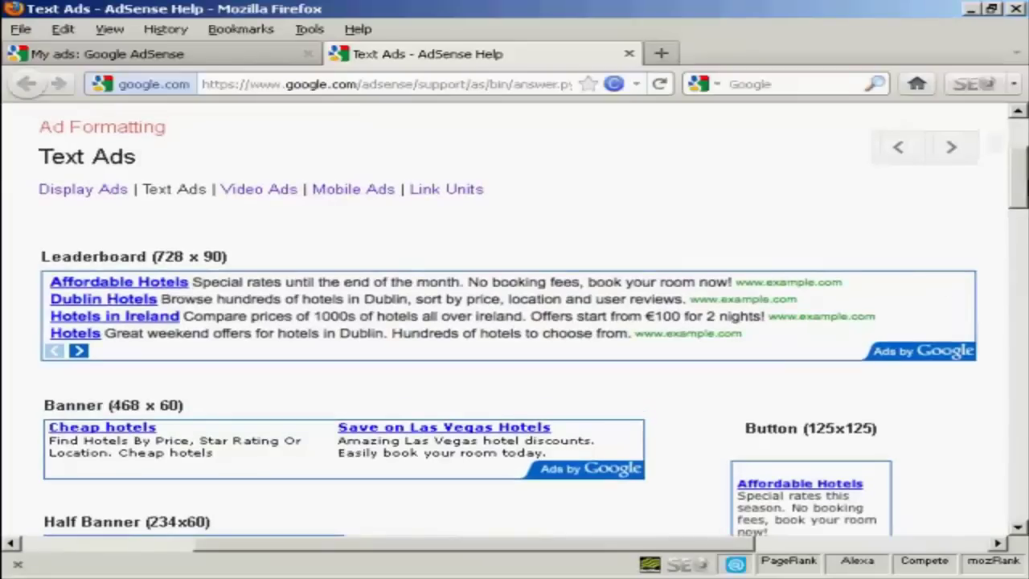
drag(1021, 185, 1021, 261)
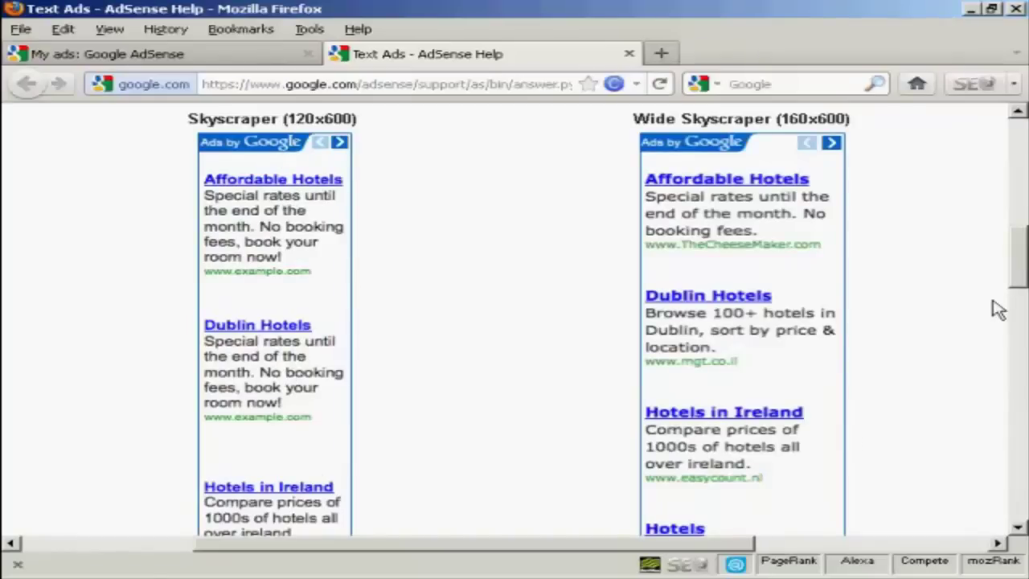
mouse_move(1021, 259)
mouse_down()
mouse_move(1023, 459)
mouse_move(1019, 193)
mouse_up()
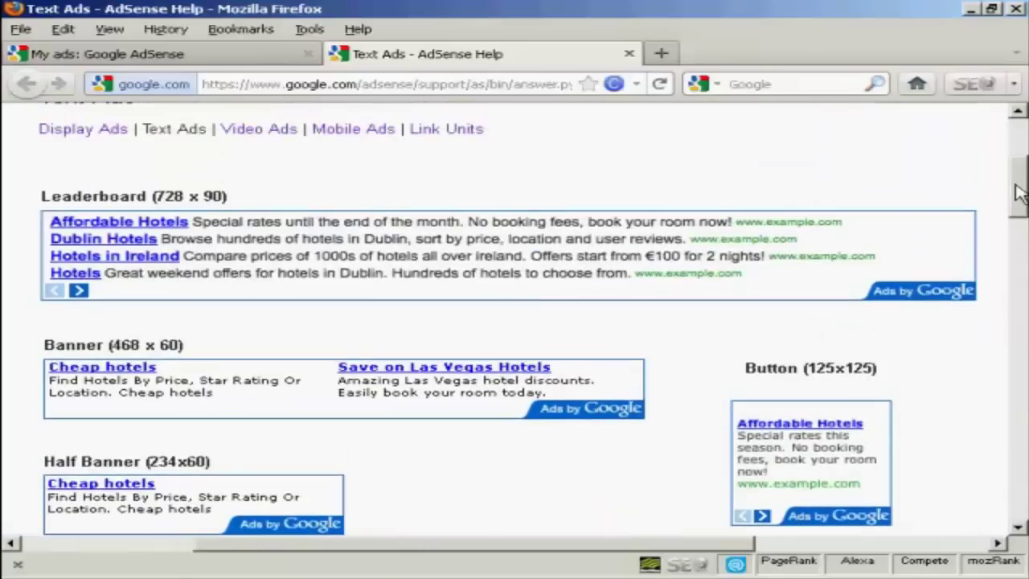
Open the Display Ads examples page and browse its sample formats
click(106, 130)
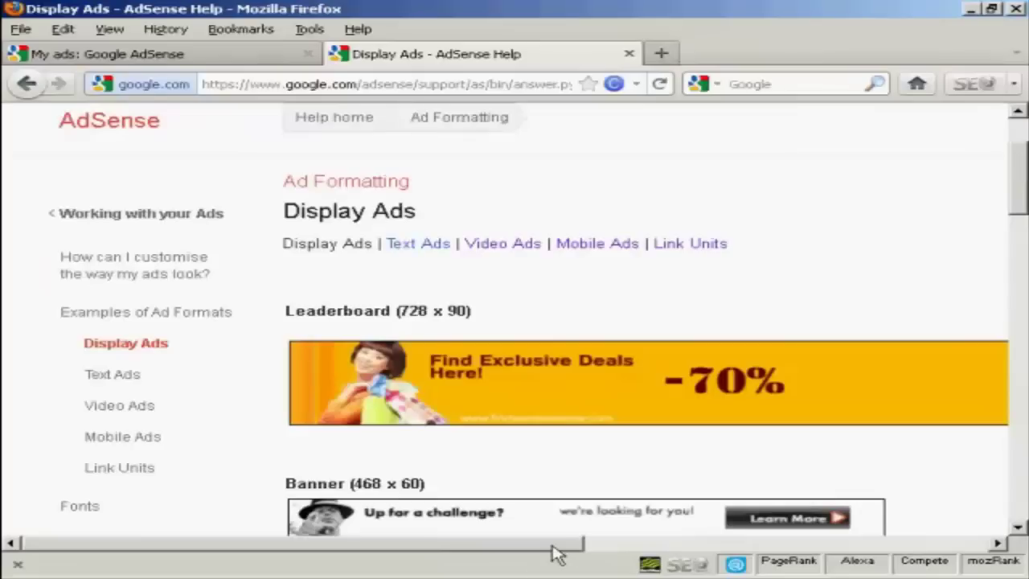
click(610, 549)
drag(585, 555, 739, 554)
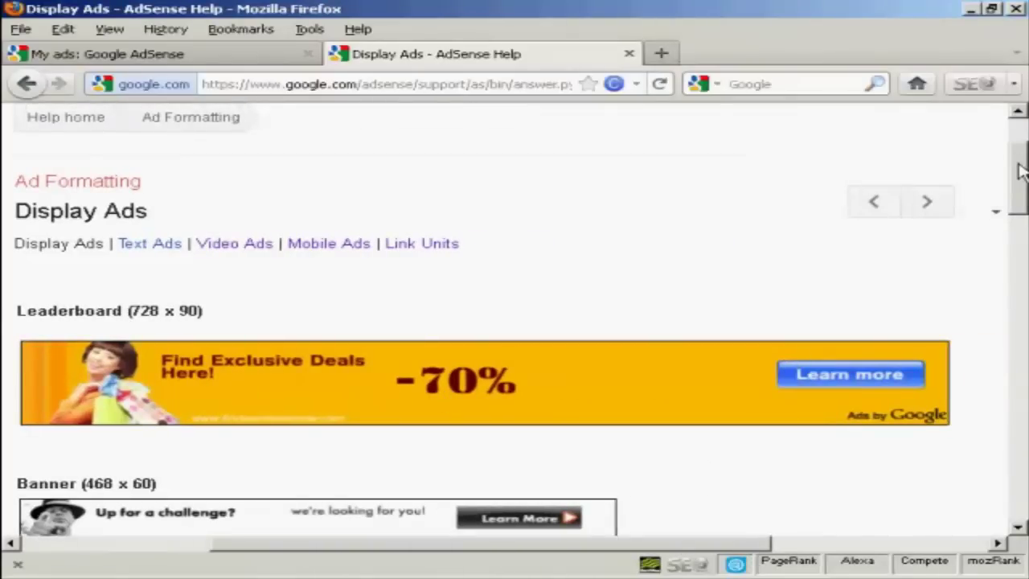
mouse_move(1021, 172)
mouse_down()
mouse_move(1023, 464)
mouse_move(1019, 192)
mouse_up()
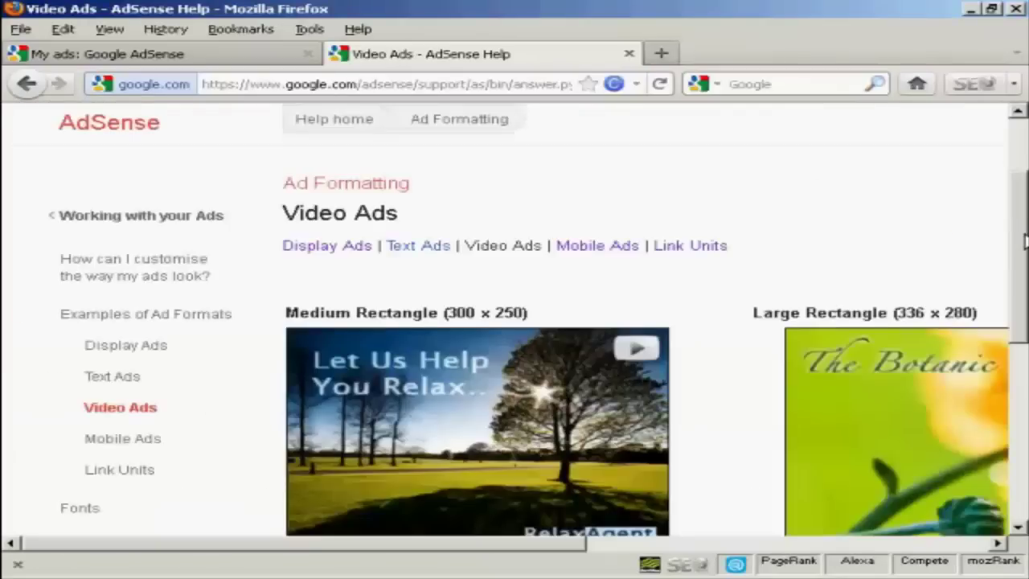
scroll(728, 305, down, 1)
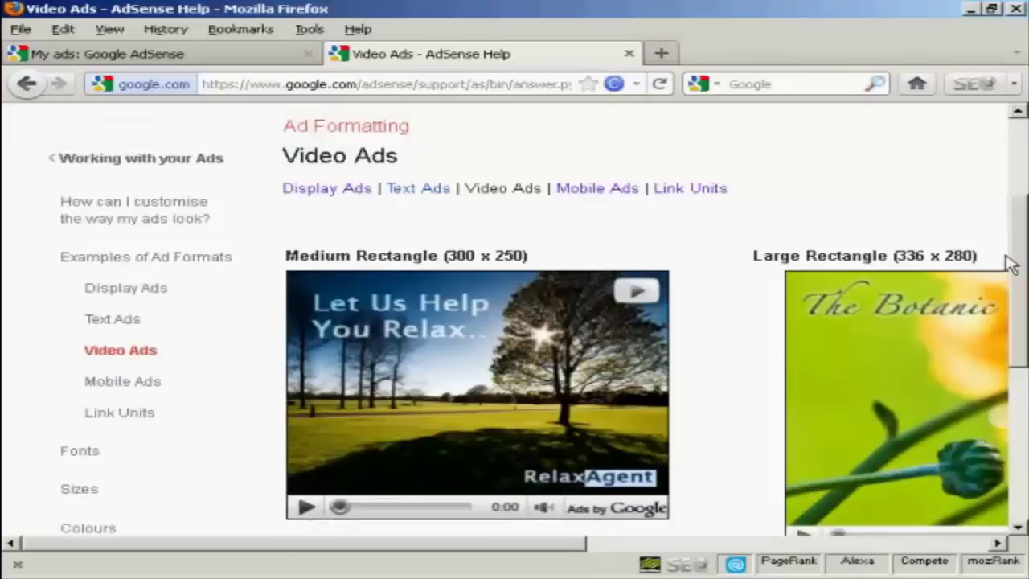
mouse_move(551, 544)
mouse_down()
mouse_move(599, 560)
mouse_move(728, 556)
mouse_up()
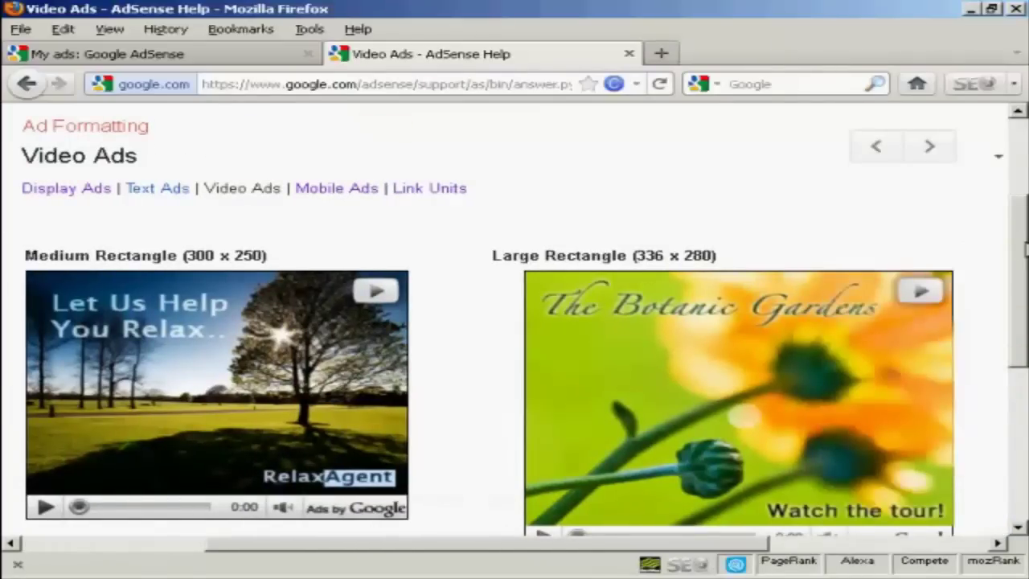
scroll(514, 321, down, 3)
Go to the Mobile Ads examples showing WAP and high-end device formats
scroll(515, 321, up, 1)
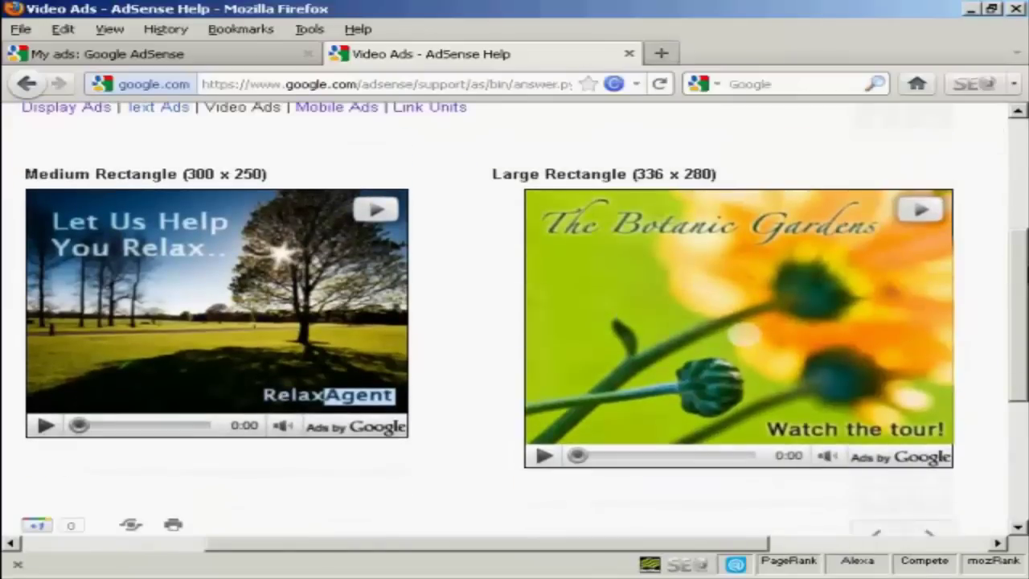
scroll(514, 321, up, 1)
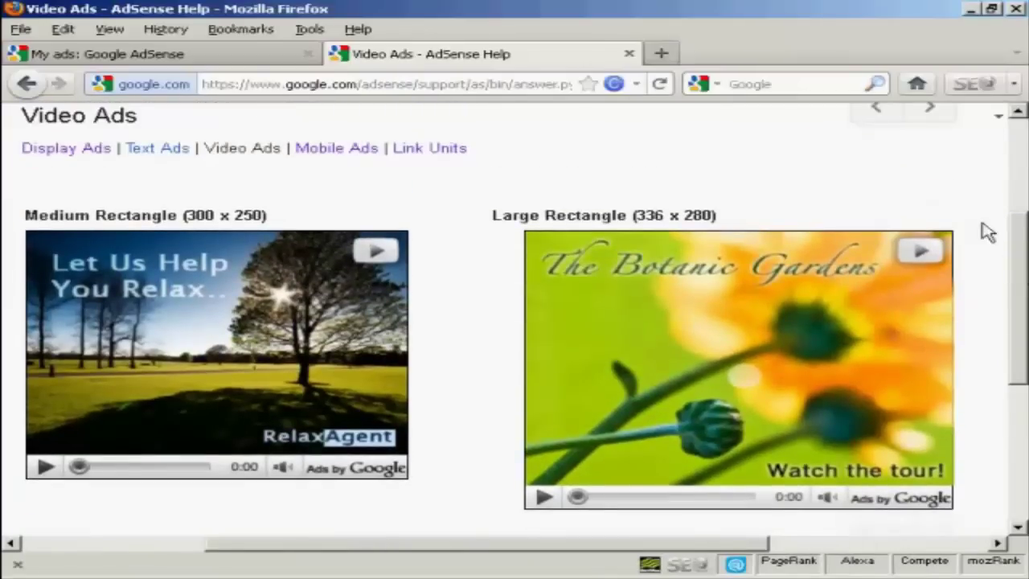
click(330, 153)
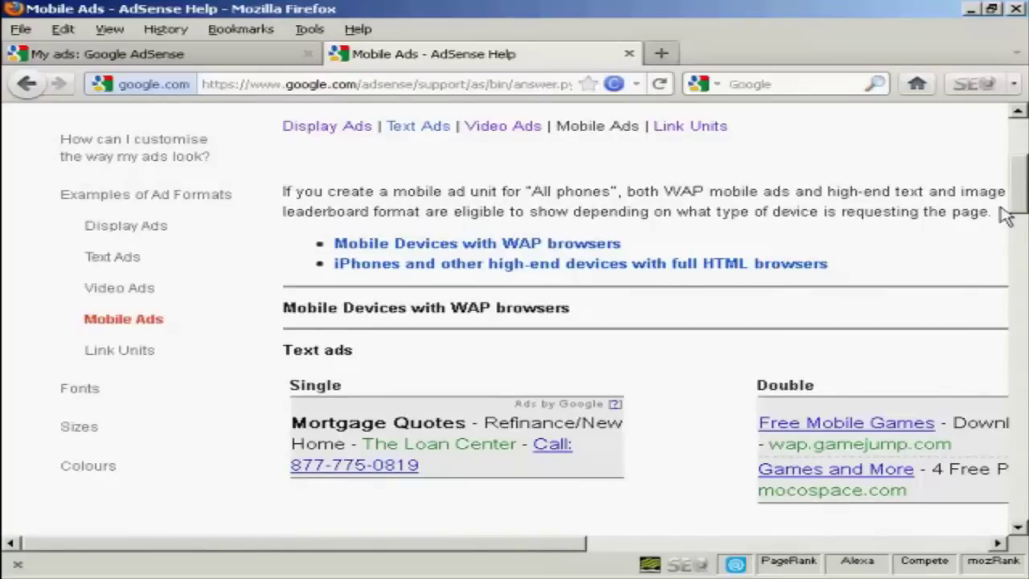
mouse_move(1020, 181)
mouse_down()
mouse_move(1012, 296)
mouse_move(1024, 374)
mouse_move(1024, 344)
mouse_move(1021, 460)
mouse_move(1022, 161)
mouse_up()
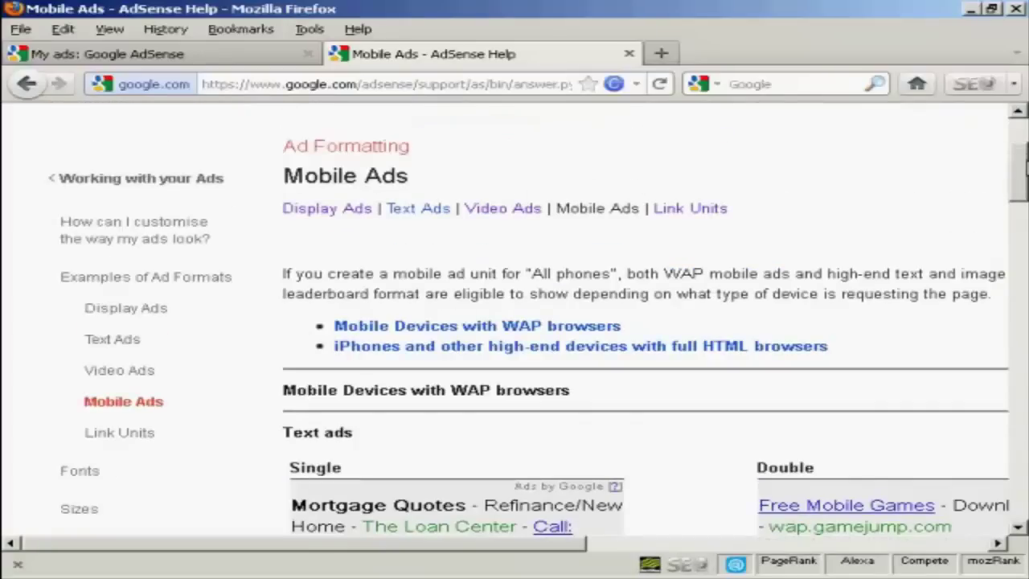
Browse the Link Units examples, then close the help tab to return to Ad Block 03
click(707, 221)
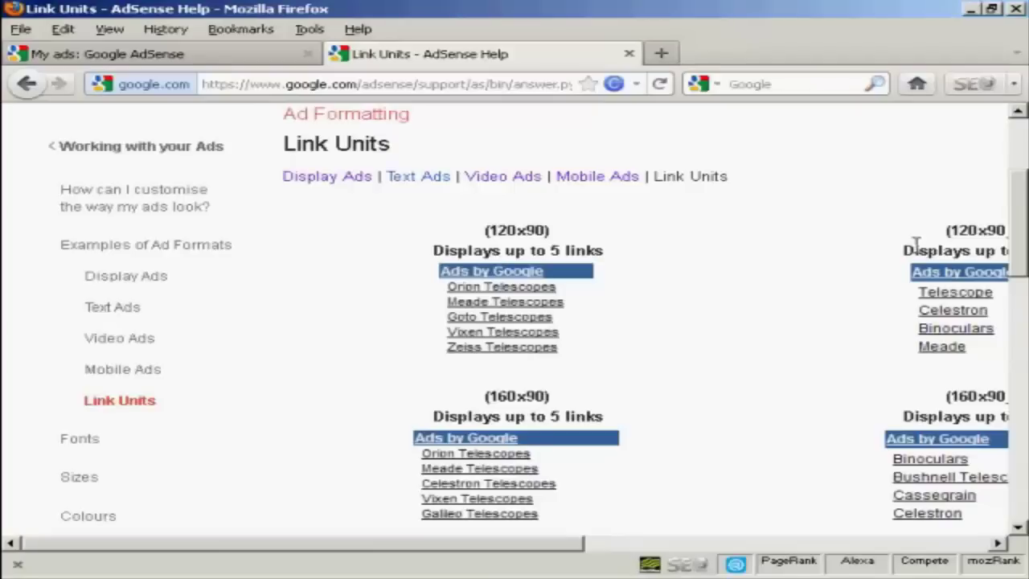
drag(1021, 195, 1021, 322)
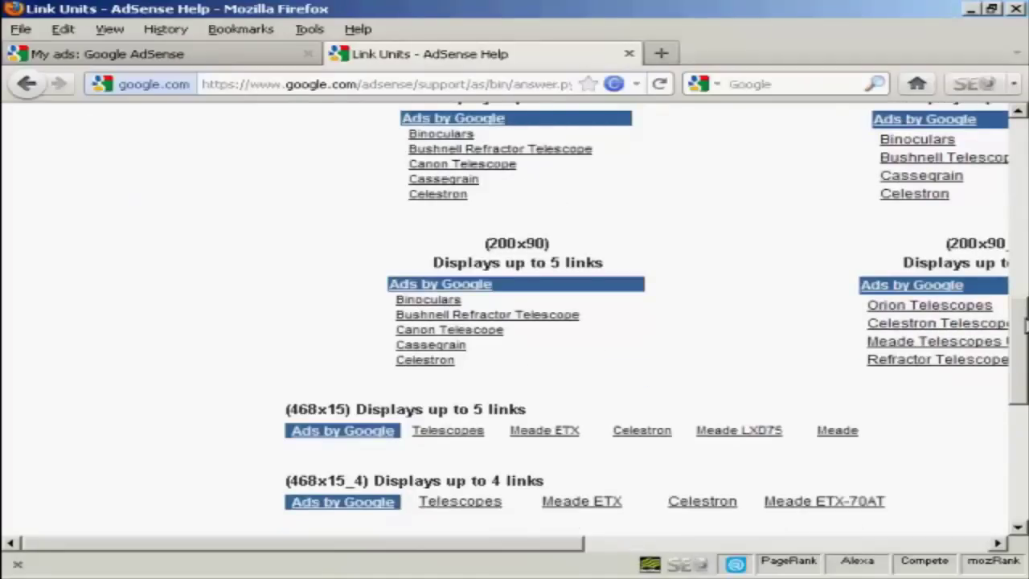
drag(547, 544, 679, 557)
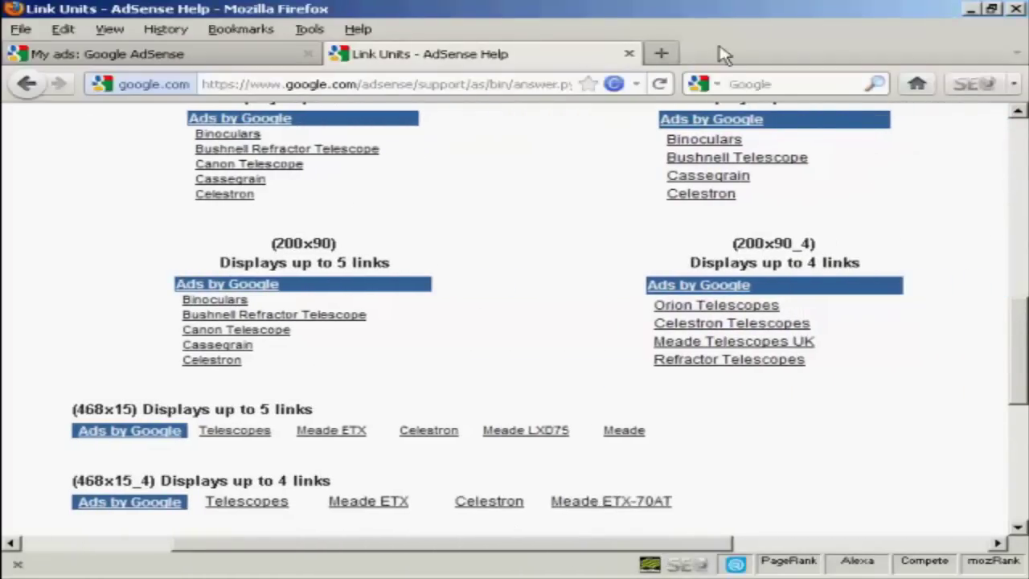
click(629, 54)
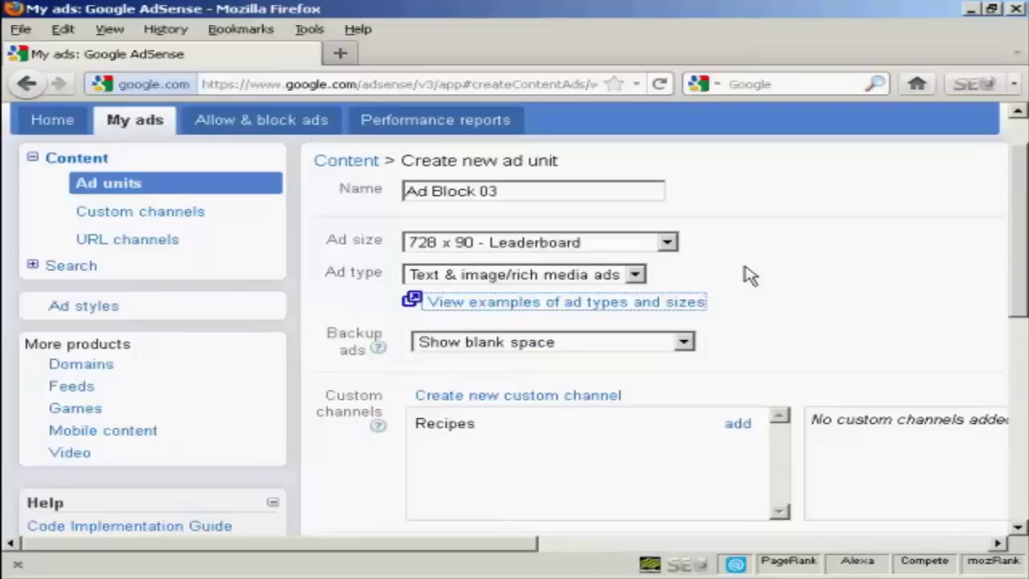
click(668, 243)
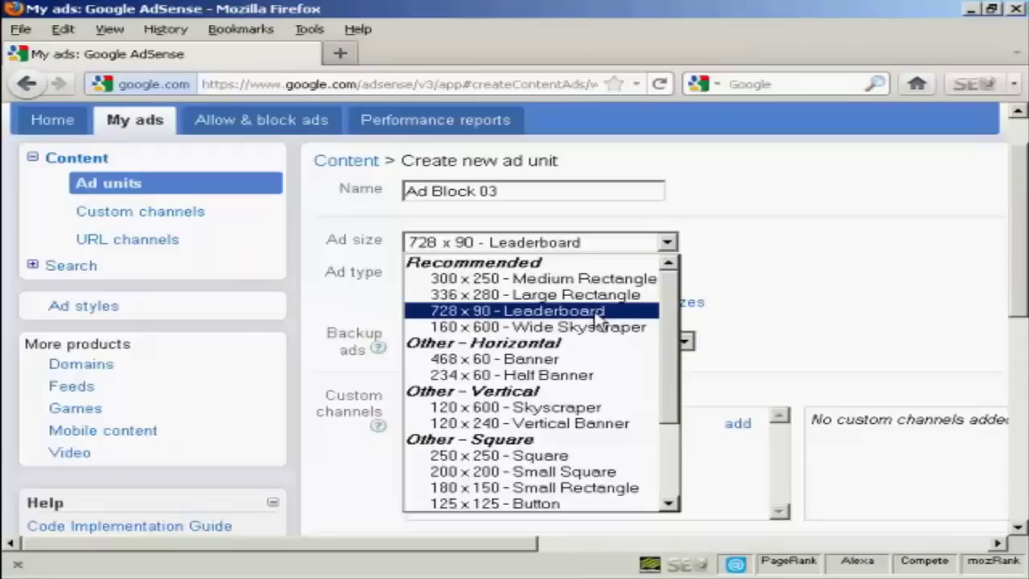
mouse_move(672, 315)
mouse_down()
mouse_move(673, 418)
mouse_move(687, 309)
mouse_up()
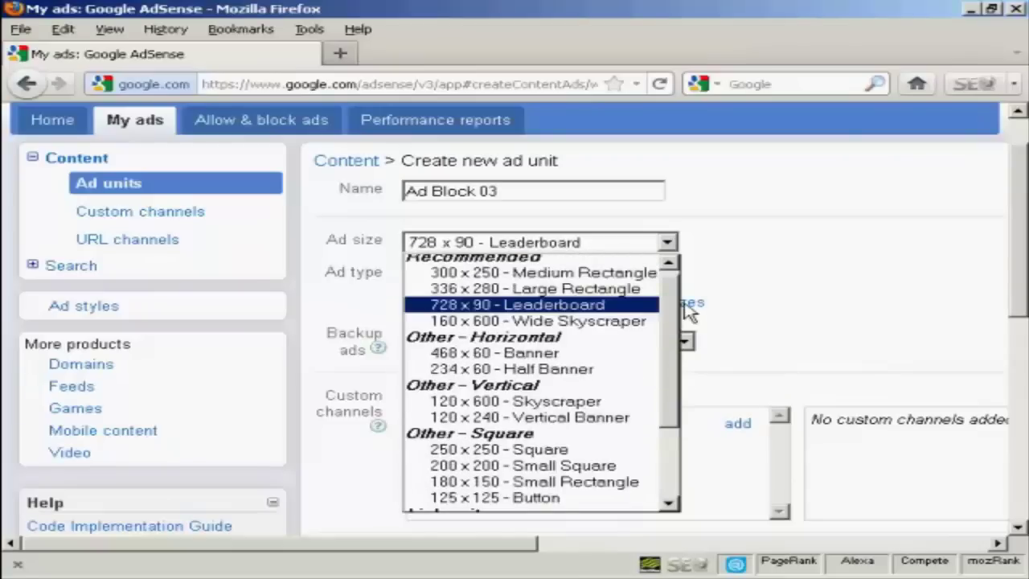
click(754, 238)
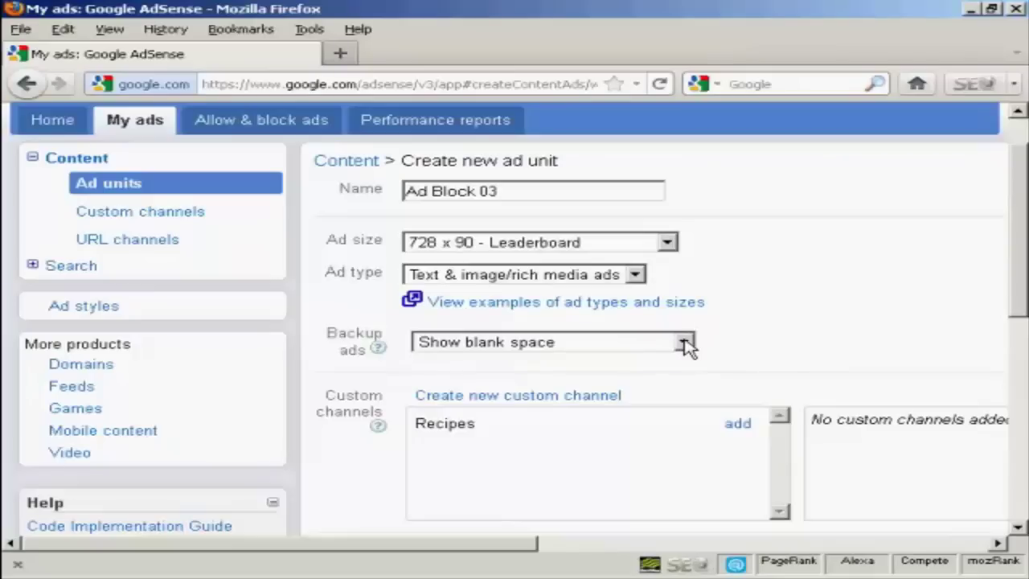
Set Ad Block 03's backup ads to fill unused space with solid blue #0000FF
click(683, 343)
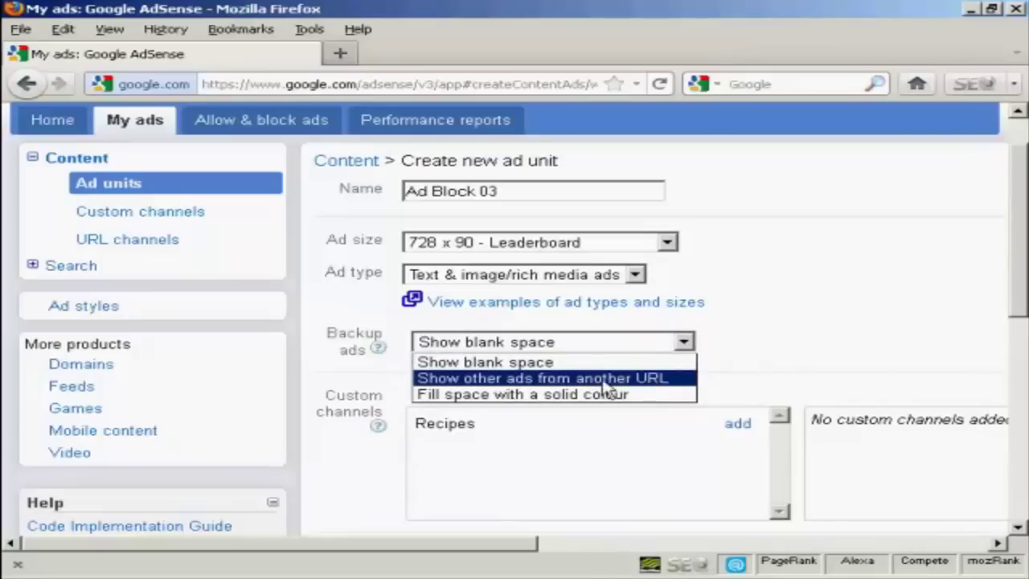
click(562, 396)
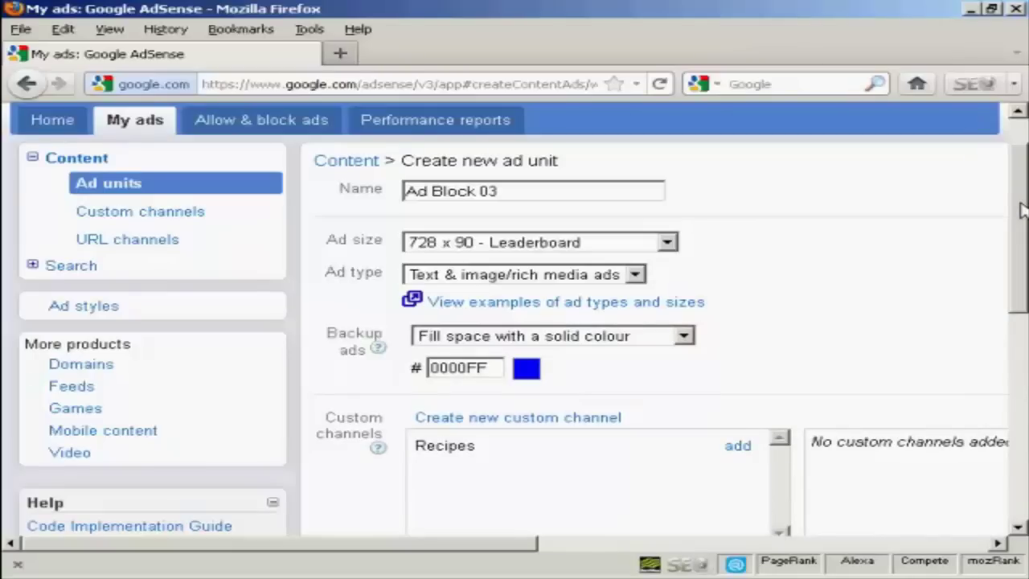
drag(1021, 209, 1021, 362)
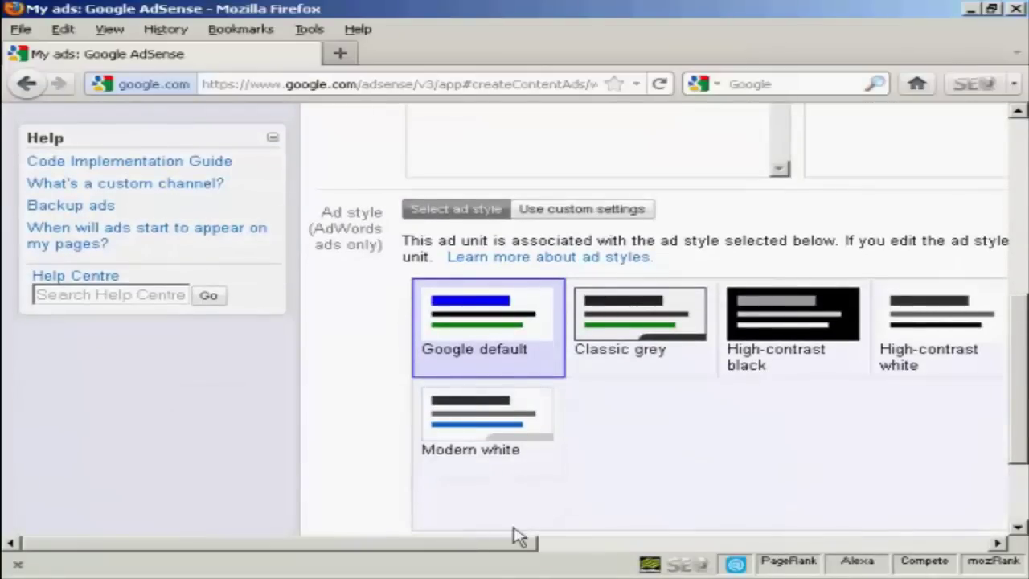
Give Ad Block 03 custom colours: white border and background, blue title, black text, green URL
drag(478, 549, 645, 549)
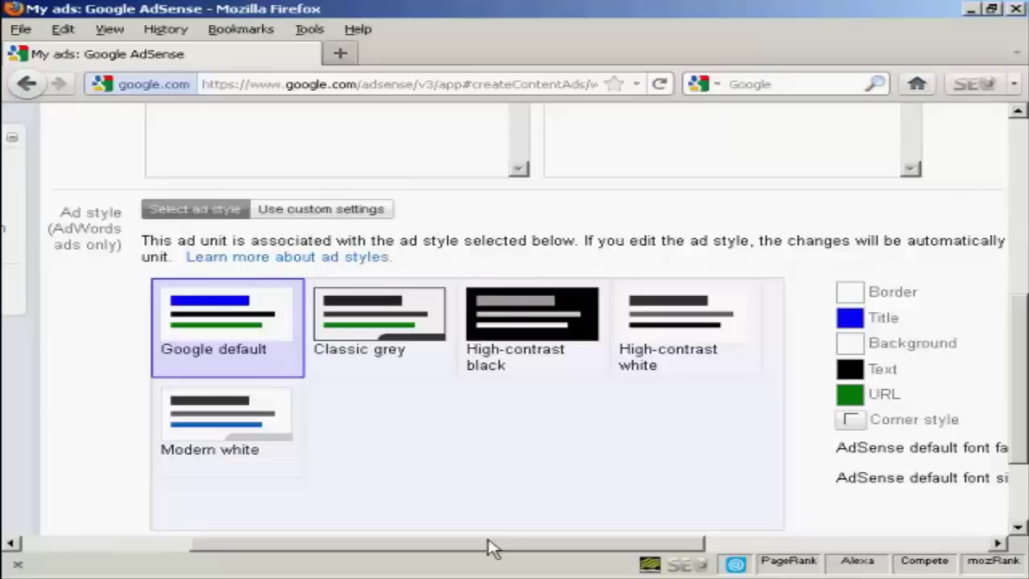
click(344, 214)
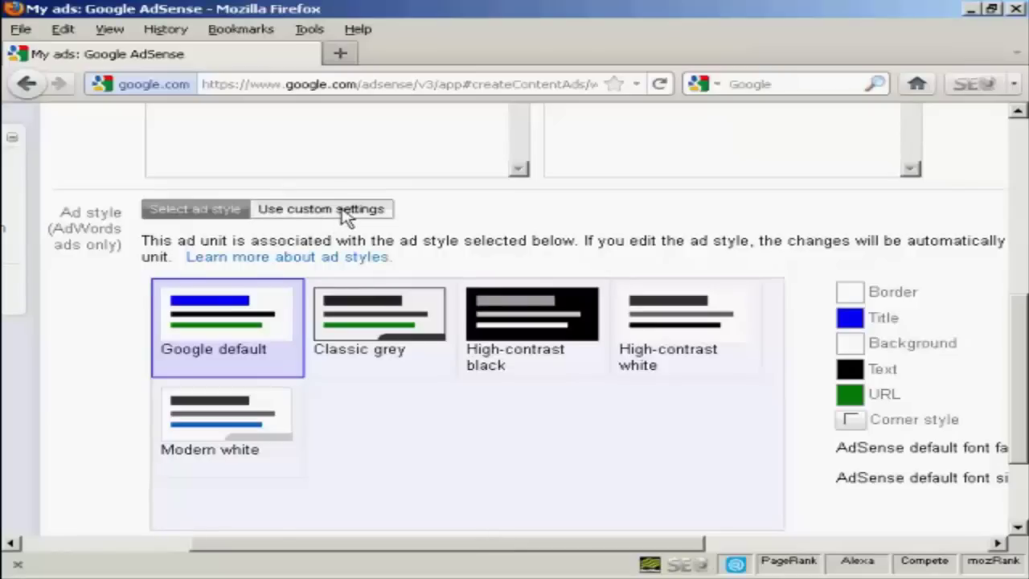
click(344, 210)
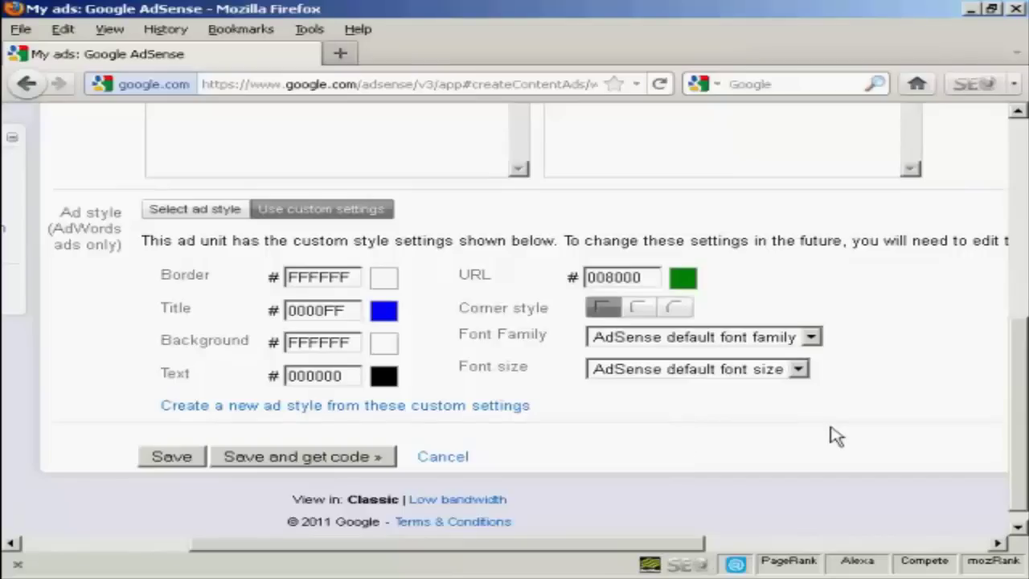
Save Ad Block 03 as a 728x90 unit and copy its full ad code
click(343, 465)
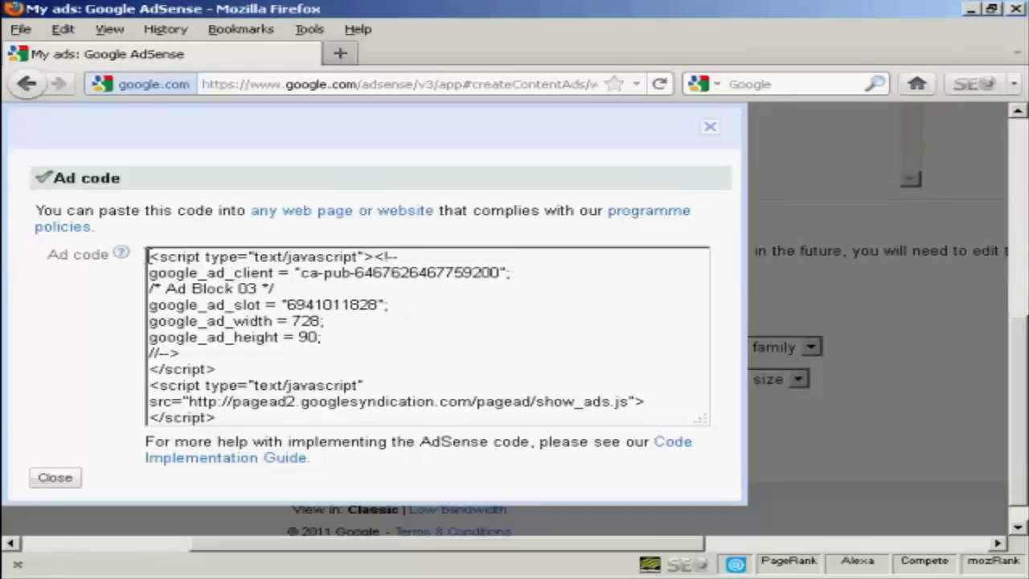
mouse_move(149, 256)
mouse_down()
mouse_move(219, 257)
mouse_move(659, 418)
mouse_up()
key(ctrl+c)
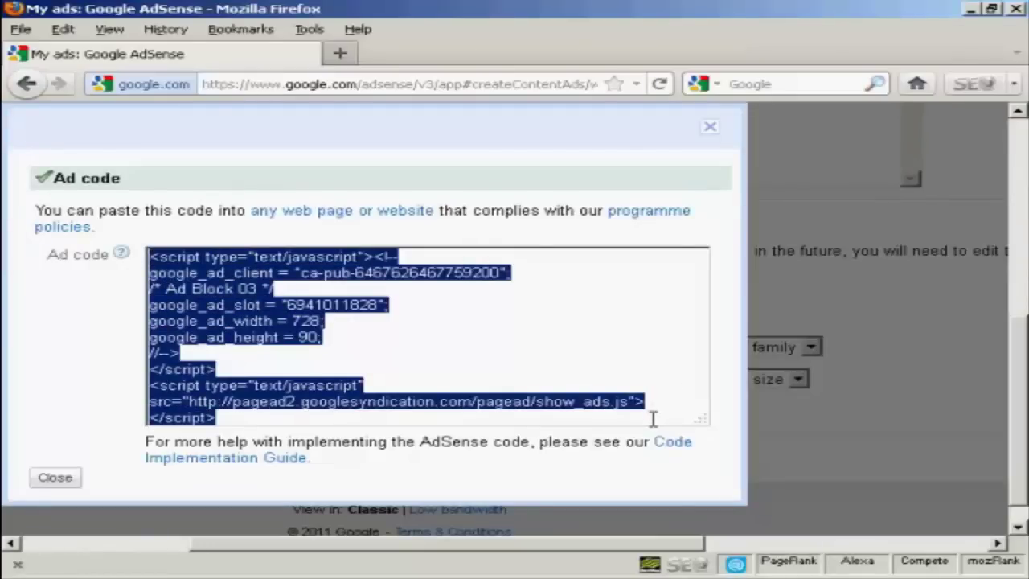
right_click(305, 394)
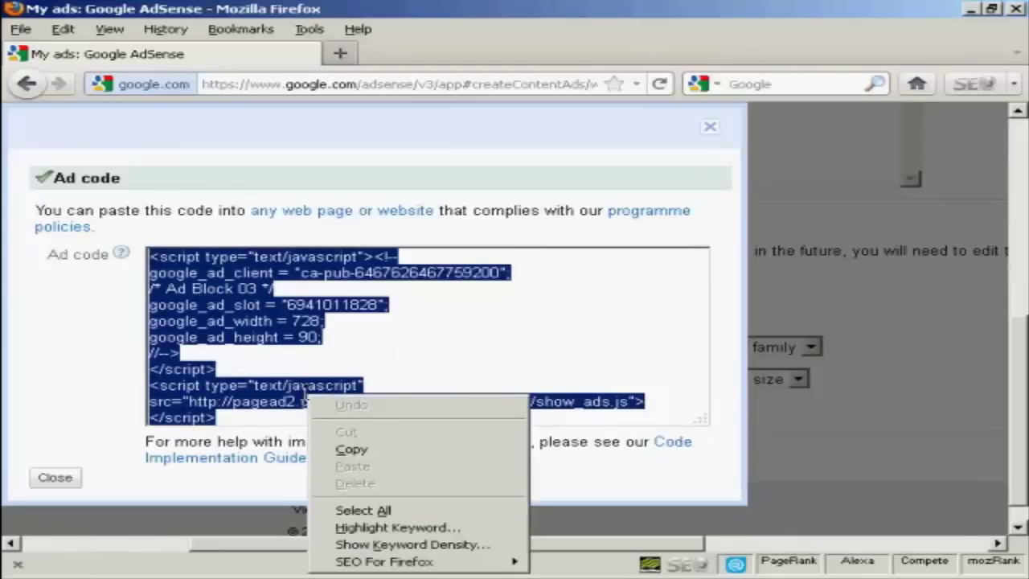
click(353, 450)
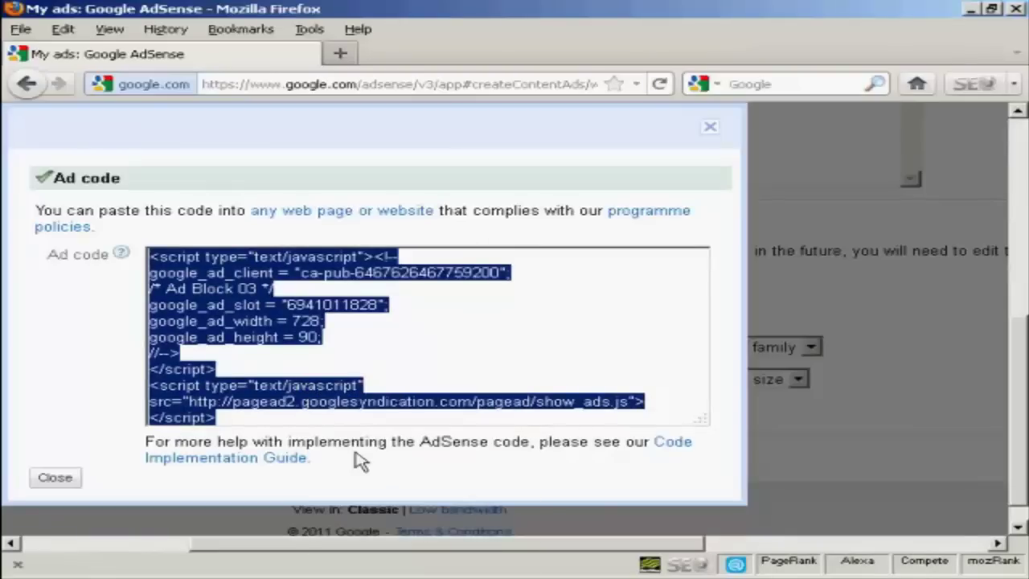
click(57, 479)
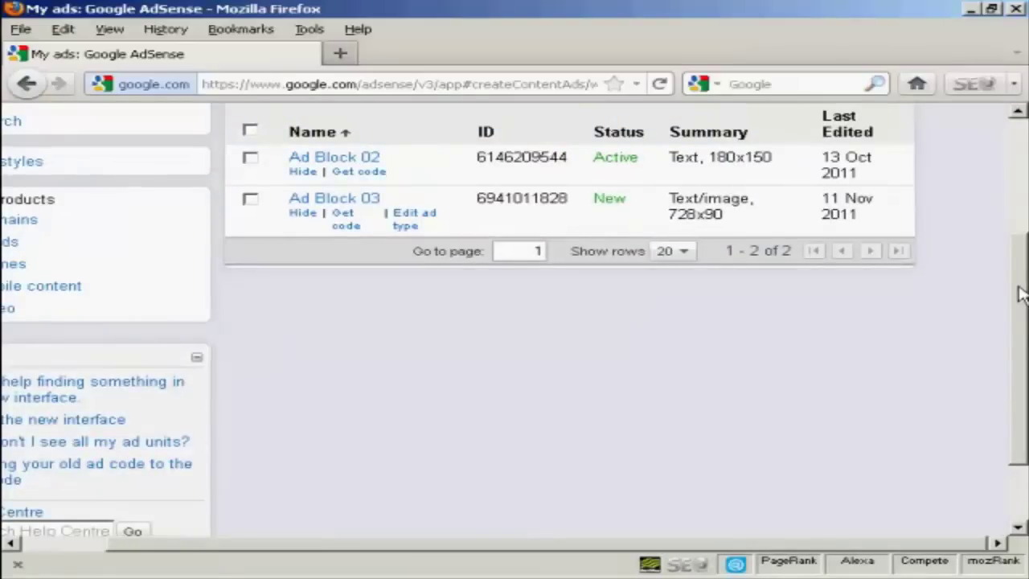
Bring the blank untitled Nvu page to the front
click(664, 575)
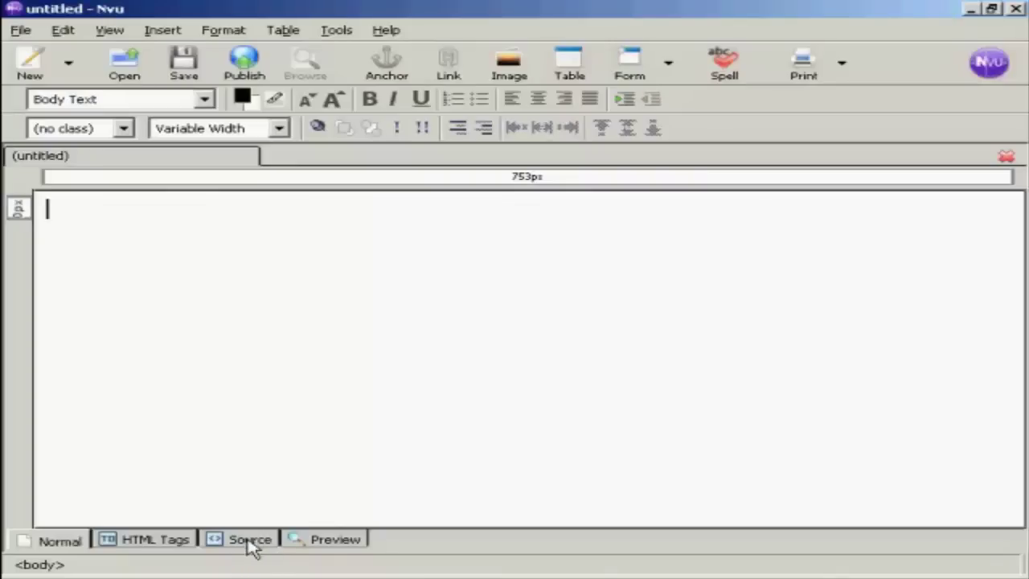
Switch the untitled Nvu page to its HTML Source view
click(250, 543)
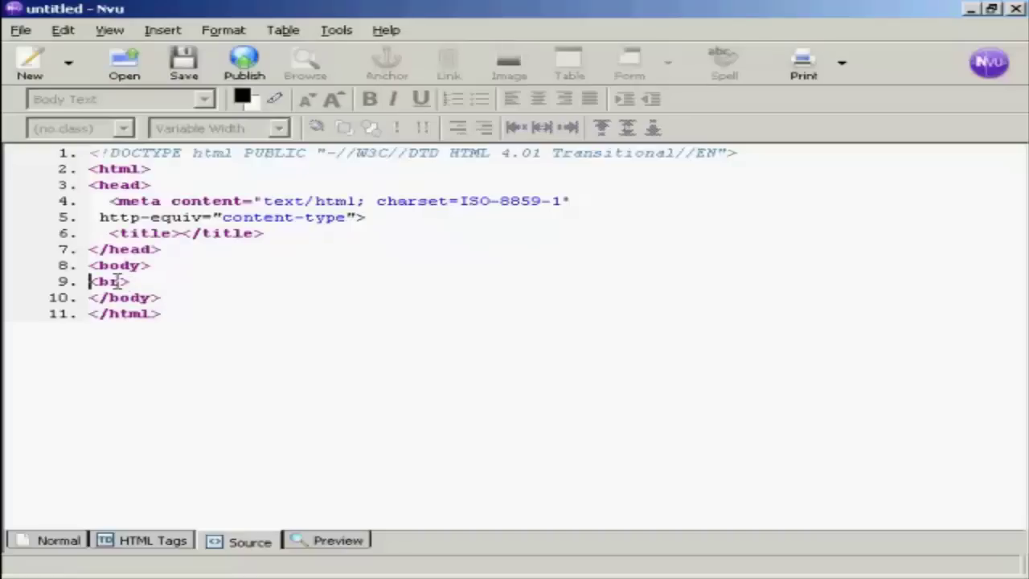
Paste the Ad Block 03 AdSense script on a new line after <body>
click(157, 271)
key(Return)
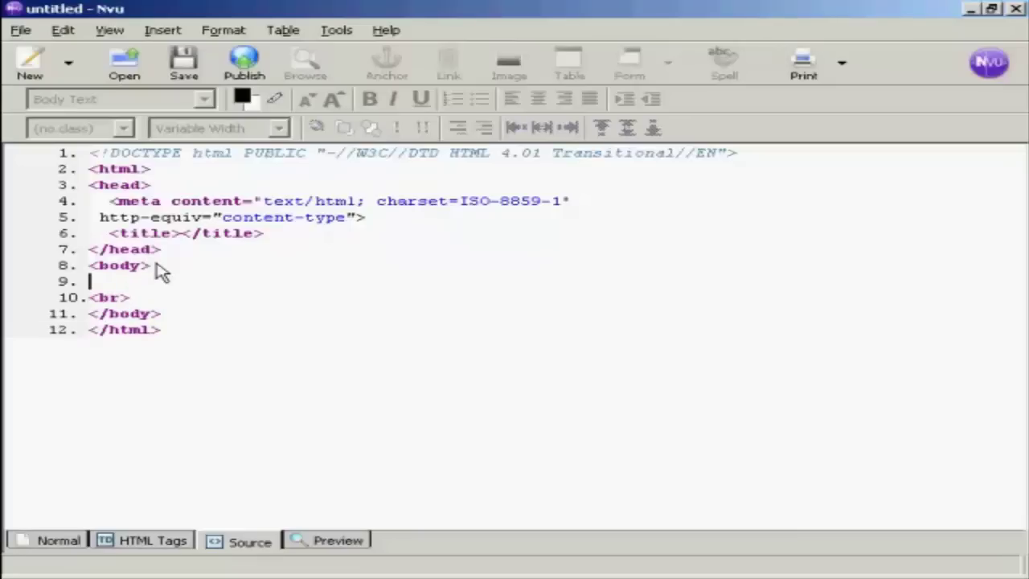
key(ctrl+v)
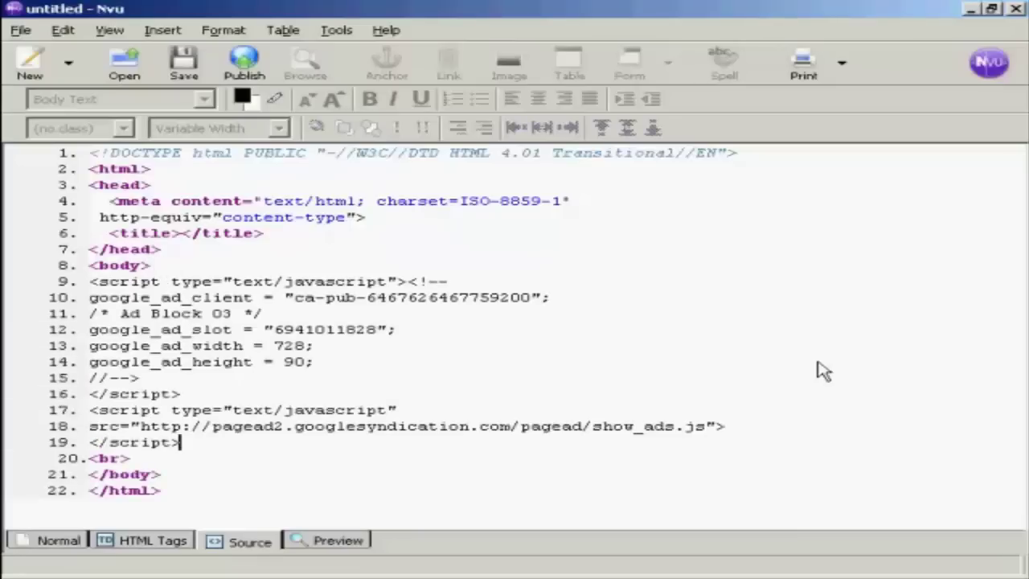